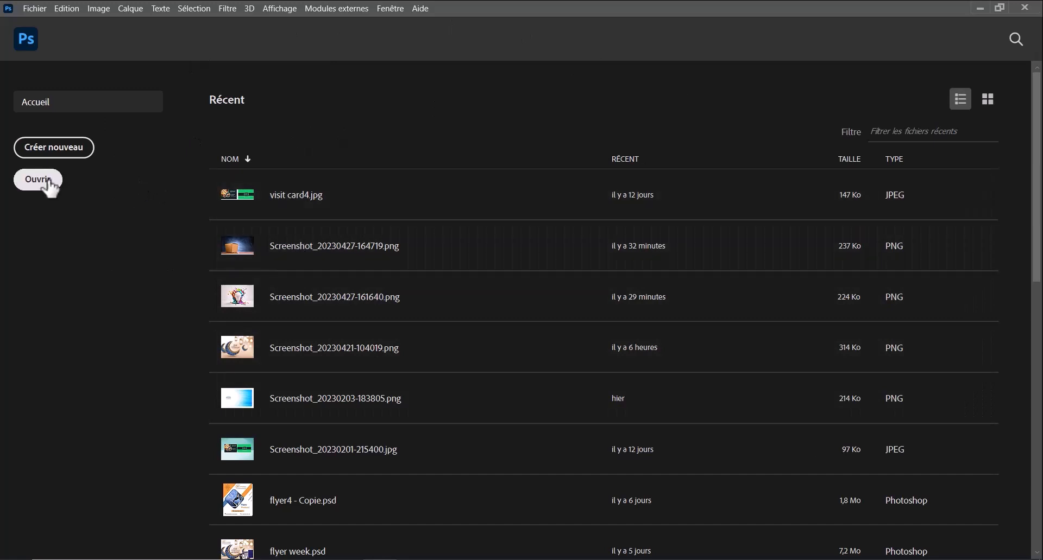
{"action": "left_click", "coordinate": [49, 181]}
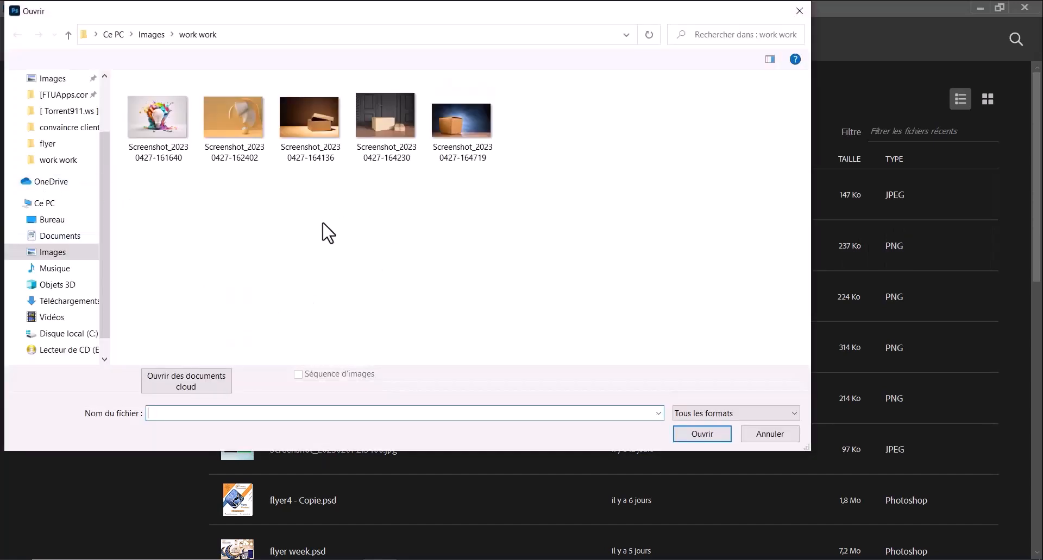
{"action": "left_click", "coordinate": [154, 117]}
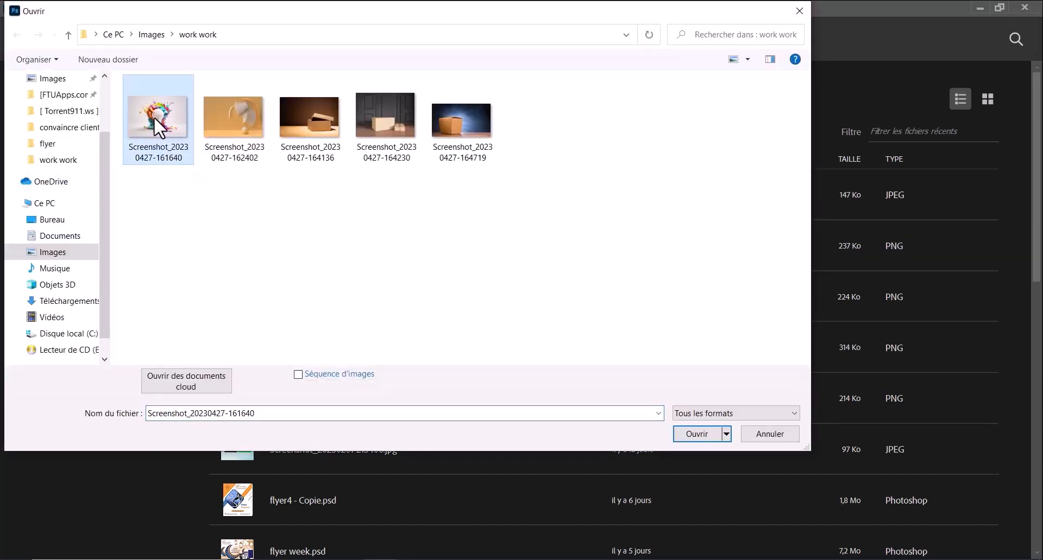
{"action": "left_click", "coordinate": [696, 434]}
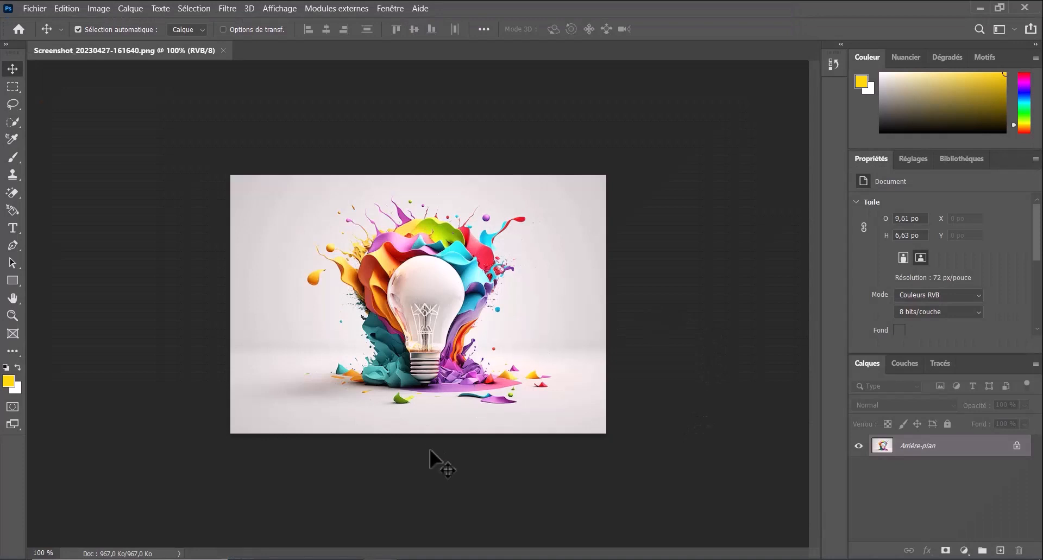
Examine the light bulb, the paint splashes around it and the plain background of the image.
{"action": "scroll", "coordinate": [456, 395], "scroll_direction": "up", "scroll_amount": 1}
{"action": "scroll", "coordinate": [455, 392], "scroll_direction": "up", "scroll_amount": 1}
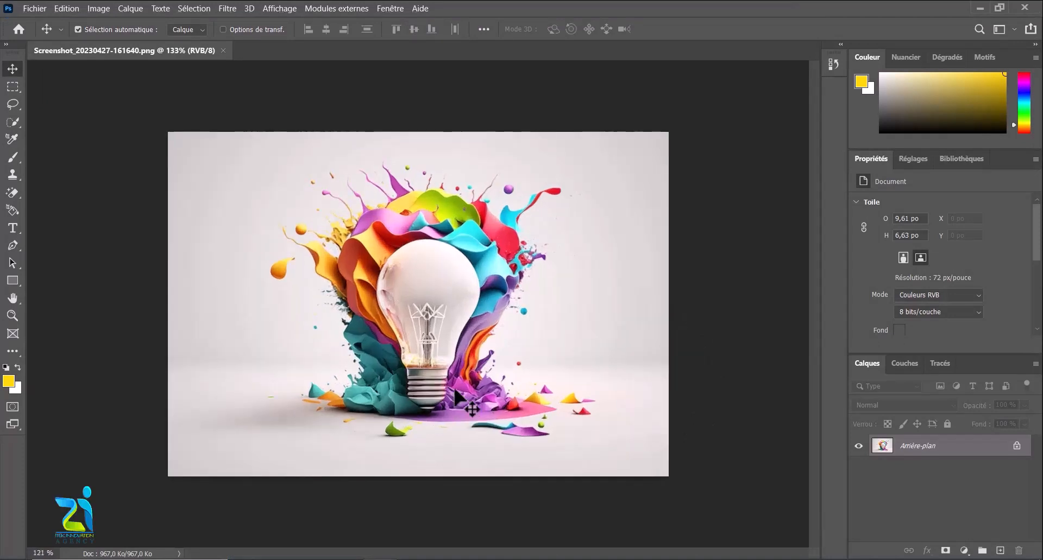
{"action": "scroll", "coordinate": [455, 393], "scroll_direction": "down", "scroll_amount": 2}
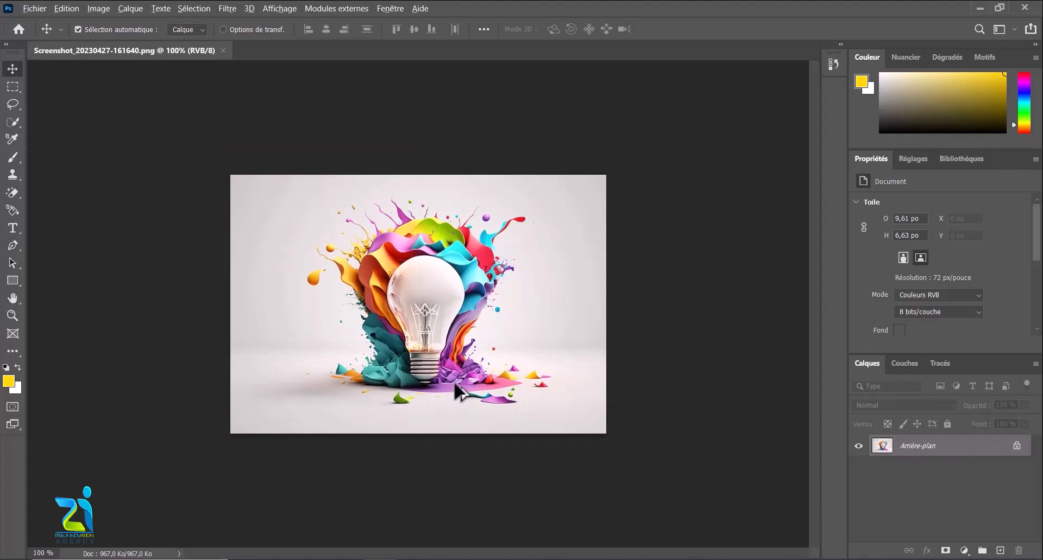
{"action": "scroll", "coordinate": [455, 387], "scroll_direction": "up", "scroll_amount": 5}
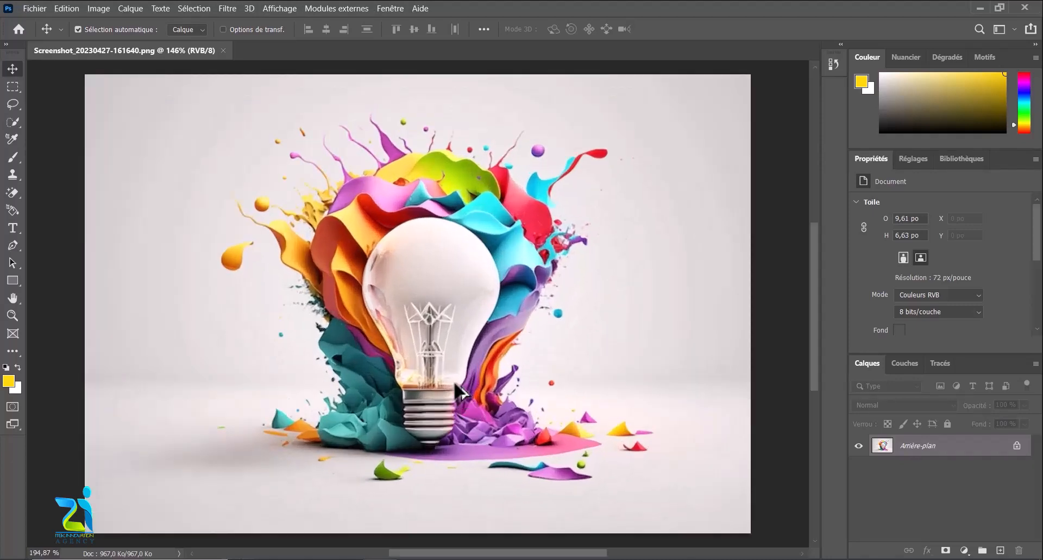
{"action": "scroll", "coordinate": [455, 382], "scroll_direction": "down", "scroll_amount": 2}
{"action": "scroll", "coordinate": [455, 383], "scroll_direction": "up", "scroll_amount": 1}
{"action": "scroll", "coordinate": [454, 383], "scroll_direction": "down", "scroll_amount": 1}
{"action": "scroll", "coordinate": [455, 383], "scroll_direction": "up", "scroll_amount": 2}
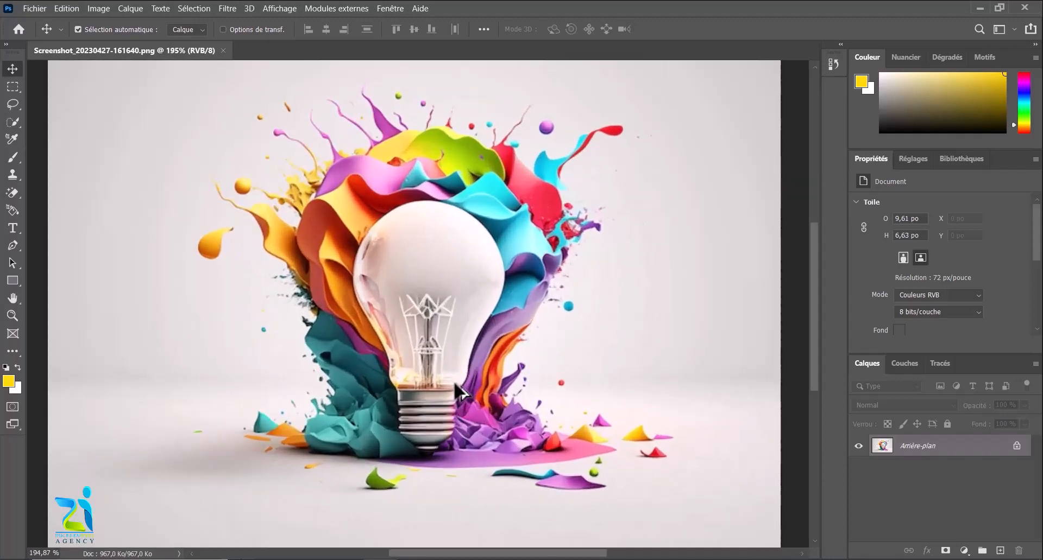
{"action": "scroll", "coordinate": [454, 383], "scroll_direction": "down", "scroll_amount": 2}
{"action": "scroll", "coordinate": [455, 385], "scroll_direction": "down", "scroll_amount": 1}
{"action": "scroll", "coordinate": [455, 386], "scroll_direction": "up", "scroll_amount": 1}
{"action": "scroll", "coordinate": [456, 385], "scroll_direction": "up", "scroll_amount": 2}
{"action": "scroll", "coordinate": [455, 385], "scroll_direction": "down", "scroll_amount": 2}
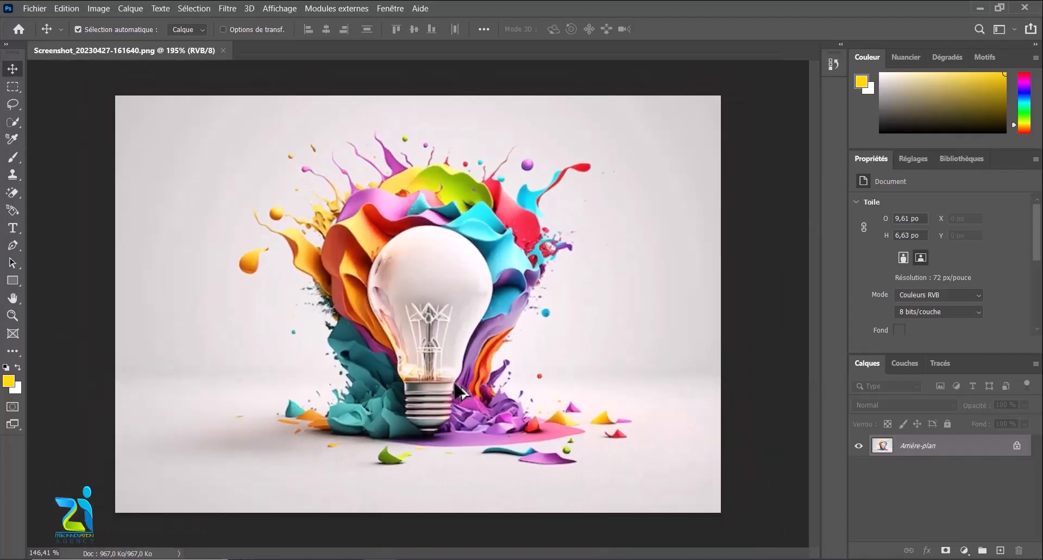
{"action": "scroll", "coordinate": [455, 385], "scroll_direction": "up", "scroll_amount": 1}
{"action": "scroll", "coordinate": [455, 386], "scroll_direction": "up", "scroll_amount": 1}
{"action": "scroll", "coordinate": [455, 385], "scroll_direction": "down", "scroll_amount": 3}
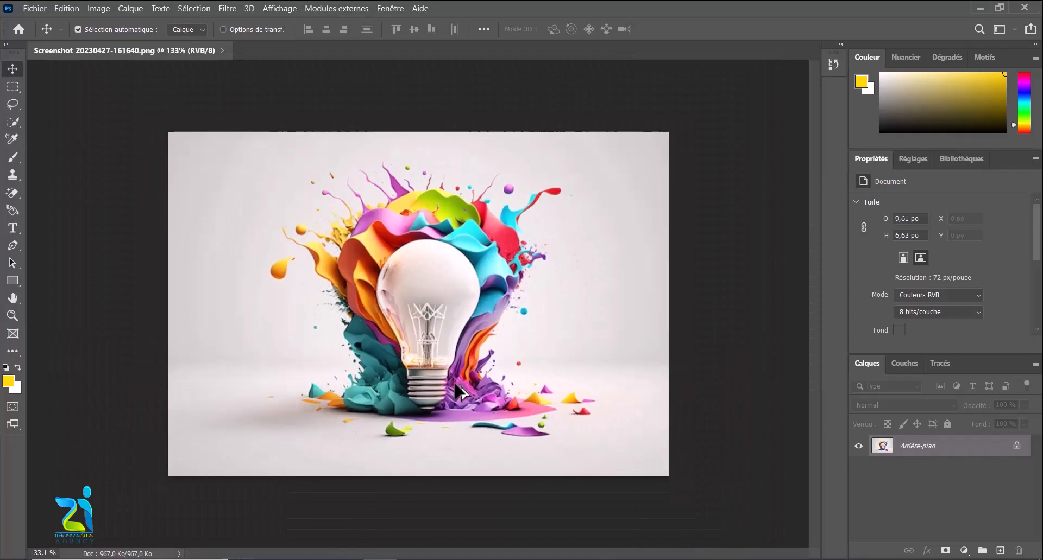
{"action": "scroll", "coordinate": [459, 390], "scroll_direction": "up", "scroll_amount": 1}
{"action": "scroll", "coordinate": [458, 390], "scroll_direction": "up", "scroll_amount": 1}
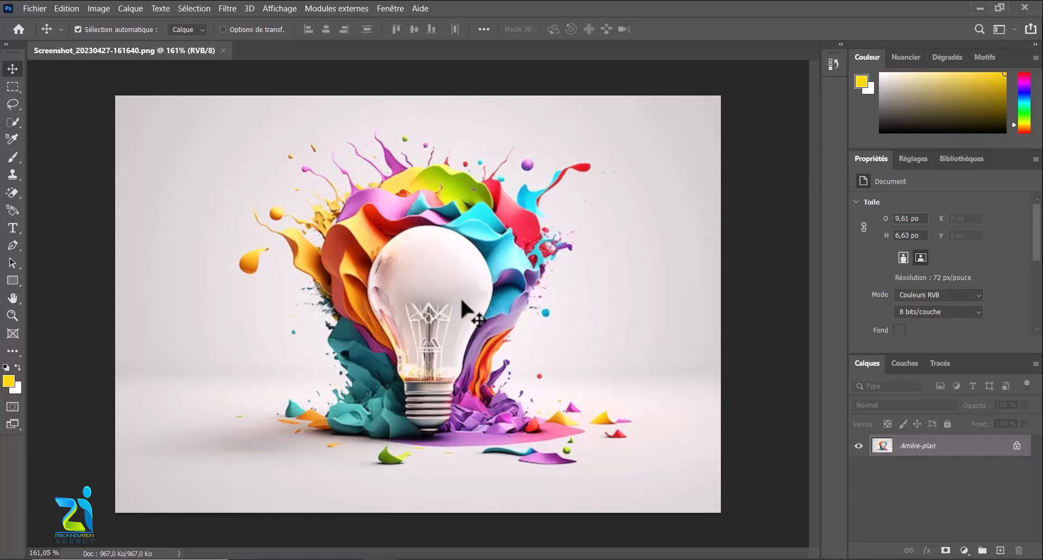
Draw a loose freehand selection with the Lasso tool around the light bulb, including all its paint splashes and scattered fragments.
{"action": "left_click", "coordinate": [18, 106]}
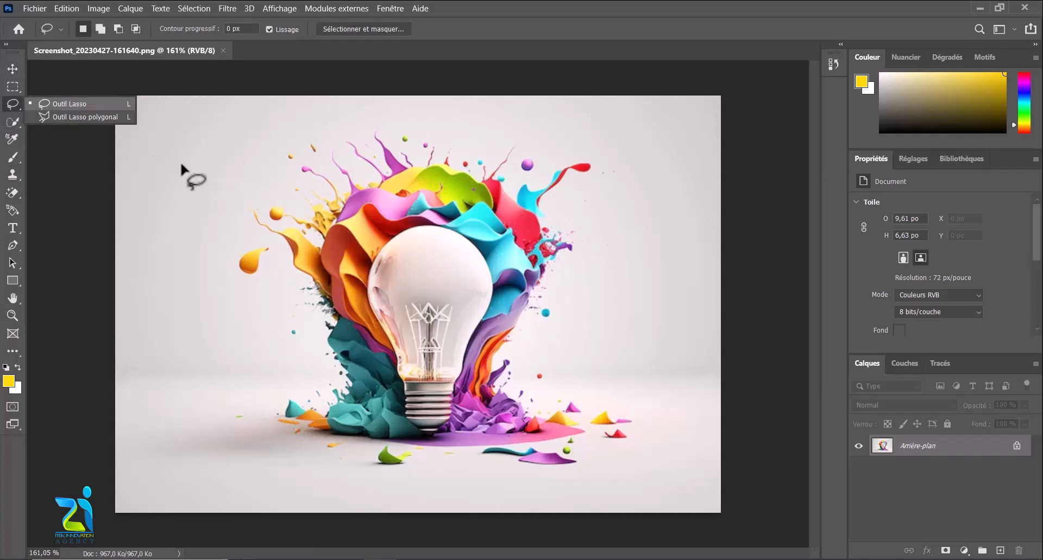
{"action": "left_click", "coordinate": [326, 269]}
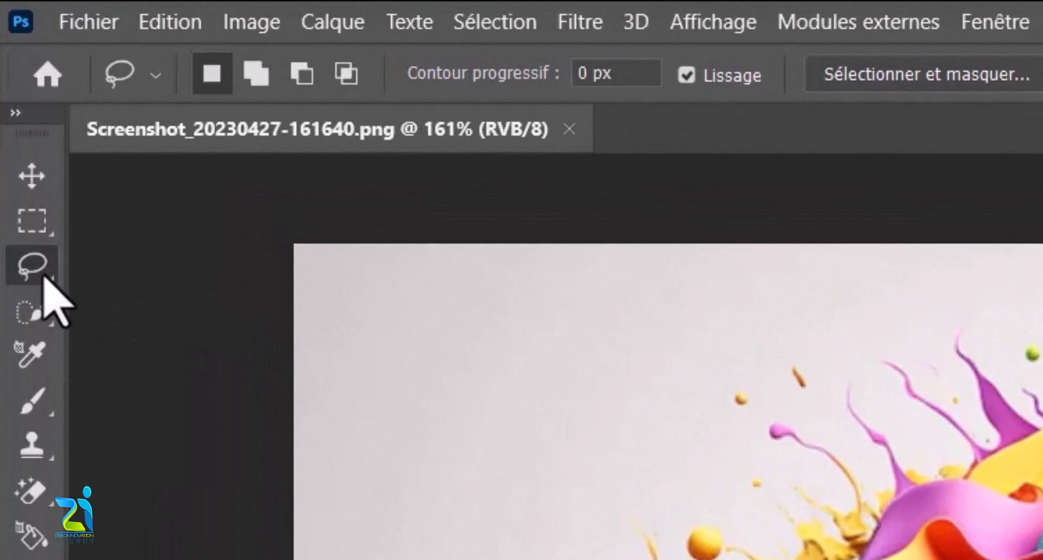
{"action": "right_click", "coordinate": [43, 276]}
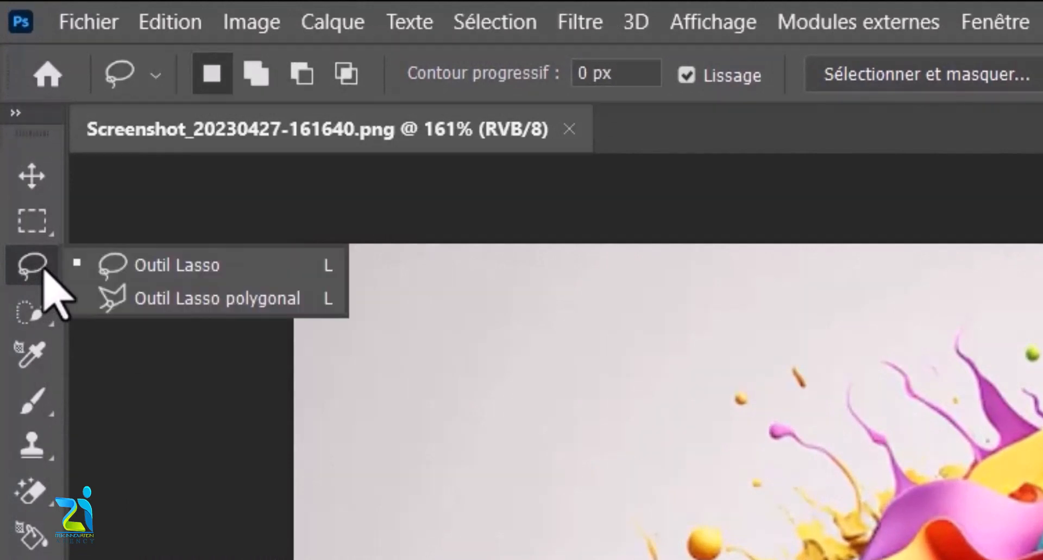
{"action": "left_click", "coordinate": [174, 269]}
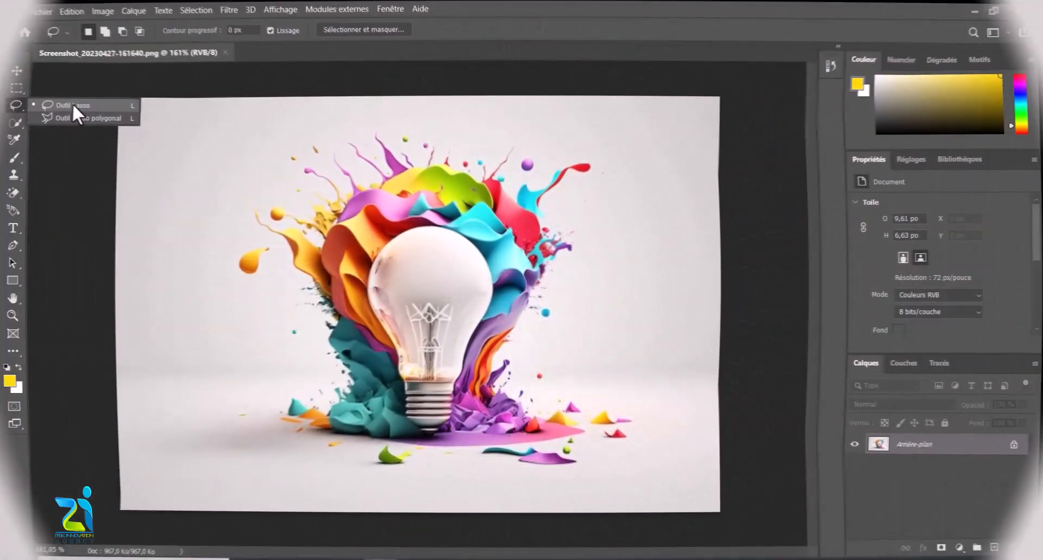
{"action": "left_click", "coordinate": [71, 105]}
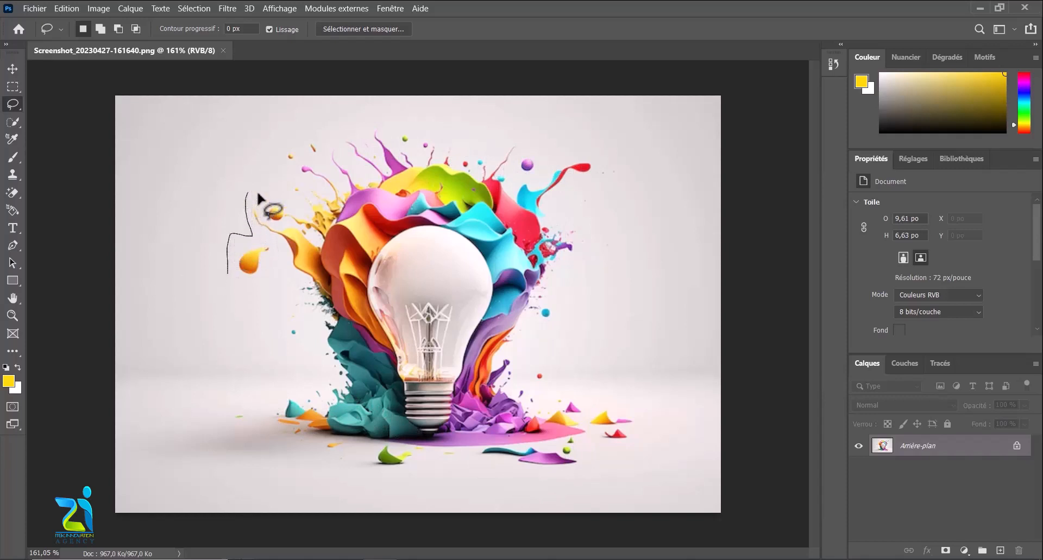
{"action": "left_click_drag", "start_coordinate": [279, 199], "coordinate": [280, 175]}
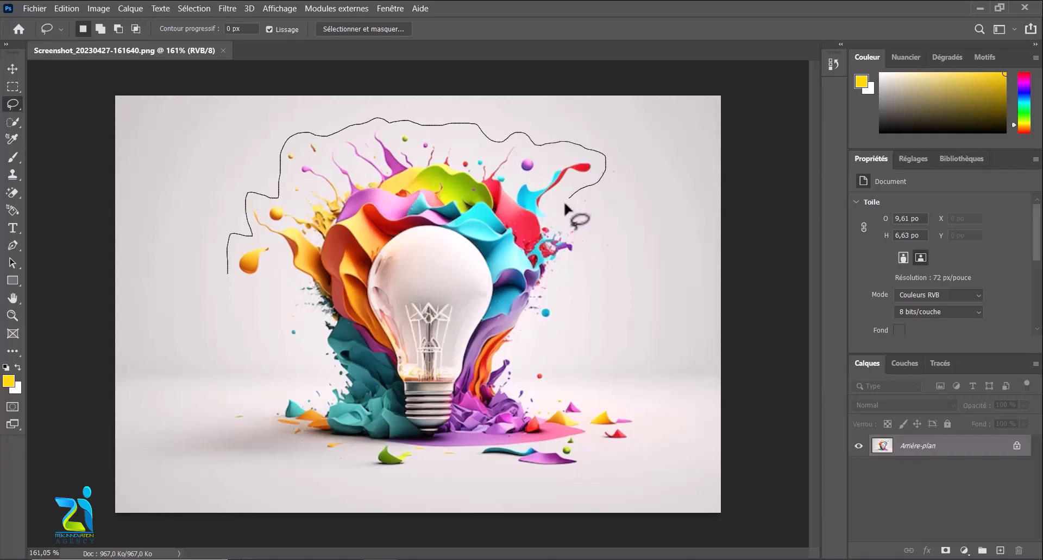
{"action": "mouse_move", "coordinate": [571, 215]}
{"action": "left_mouse_down"}
{"action": "mouse_move", "coordinate": [592, 255]}
{"action": "mouse_move", "coordinate": [559, 284]}
{"action": "mouse_move", "coordinate": [555, 334]}
{"action": "mouse_move", "coordinate": [522, 358]}
{"action": "left_mouse_up"}
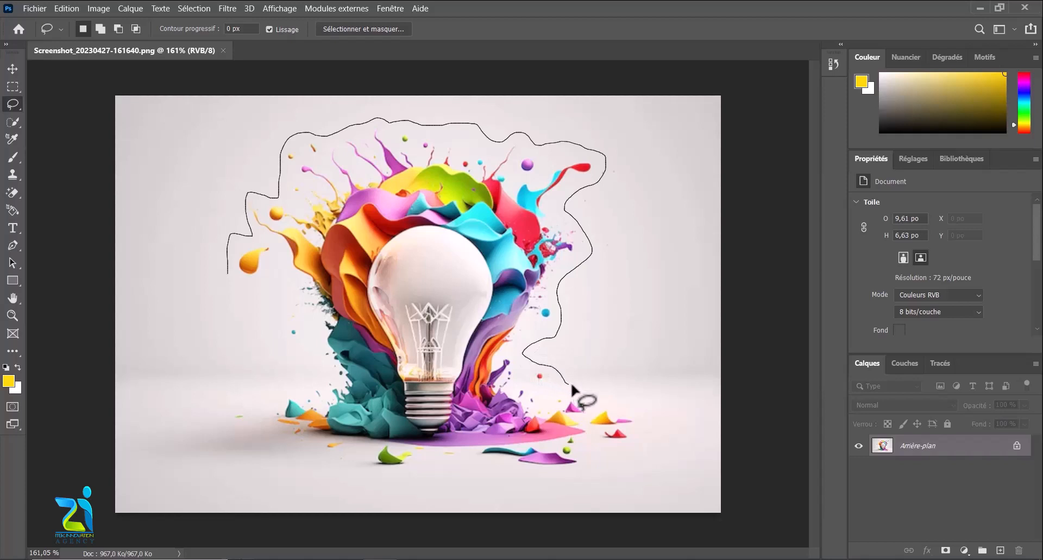
{"action": "left_click_drag", "start_coordinate": [575, 388], "coordinate": [596, 390]}
{"action": "left_click_drag", "start_coordinate": [644, 428], "coordinate": [638, 454]}
{"action": "mouse_move", "coordinate": [587, 473]}
{"action": "left_mouse_down"}
{"action": "mouse_move", "coordinate": [529, 490]}
{"action": "mouse_move", "coordinate": [480, 479]}
{"action": "mouse_move", "coordinate": [417, 489]}
{"action": "mouse_move", "coordinate": [328, 486]}
{"action": "mouse_move", "coordinate": [318, 474]}
{"action": "mouse_move", "coordinate": [265, 473]}
{"action": "left_mouse_up"}
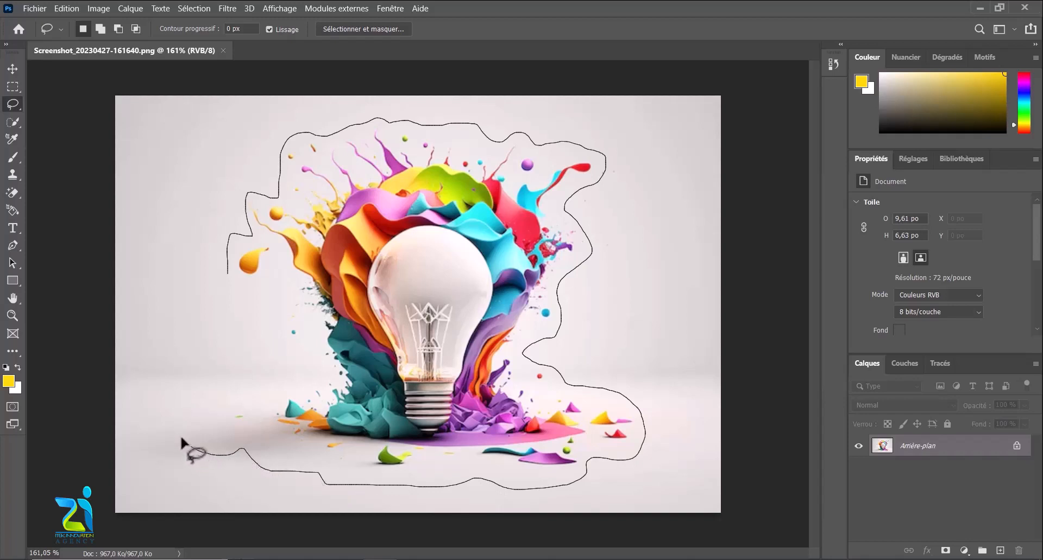
{"action": "mouse_move", "coordinate": [194, 424]}
{"action": "left_mouse_down"}
{"action": "mouse_move", "coordinate": [231, 398]}
{"action": "mouse_move", "coordinate": [288, 394]}
{"action": "mouse_move", "coordinate": [310, 369]}
{"action": "left_mouse_up"}
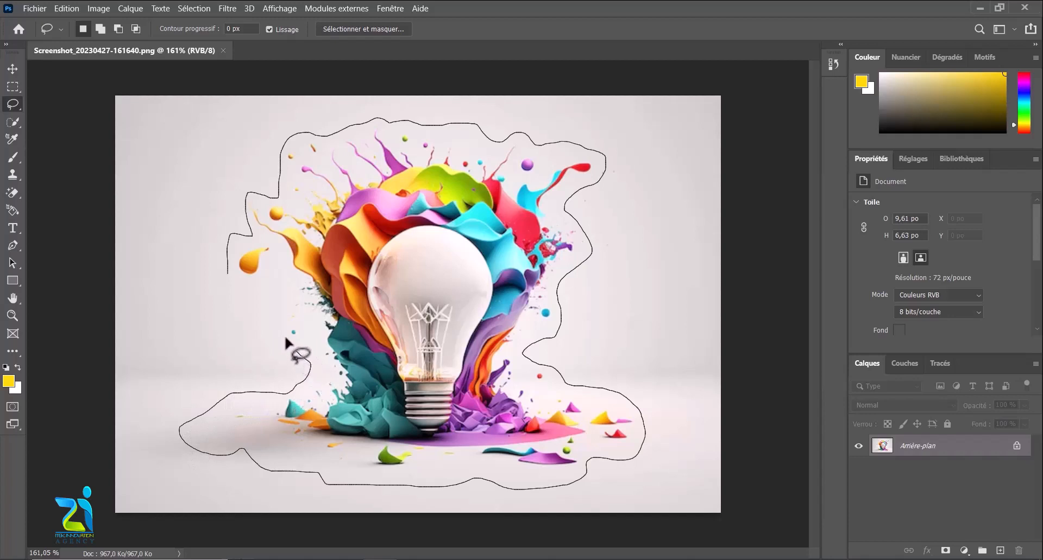
{"action": "left_click_drag", "start_coordinate": [277, 314], "coordinate": [278, 286]}
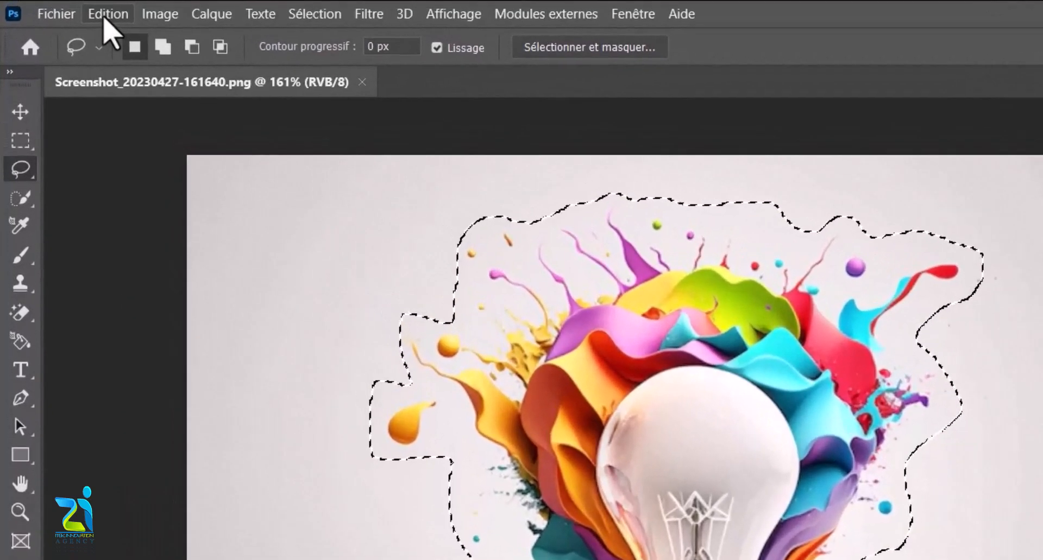
Fill the selected light bulb area using Contenu pris en compte with the Normal blending mode, and deselect it.
{"action": "left_click", "coordinate": [108, 14]}
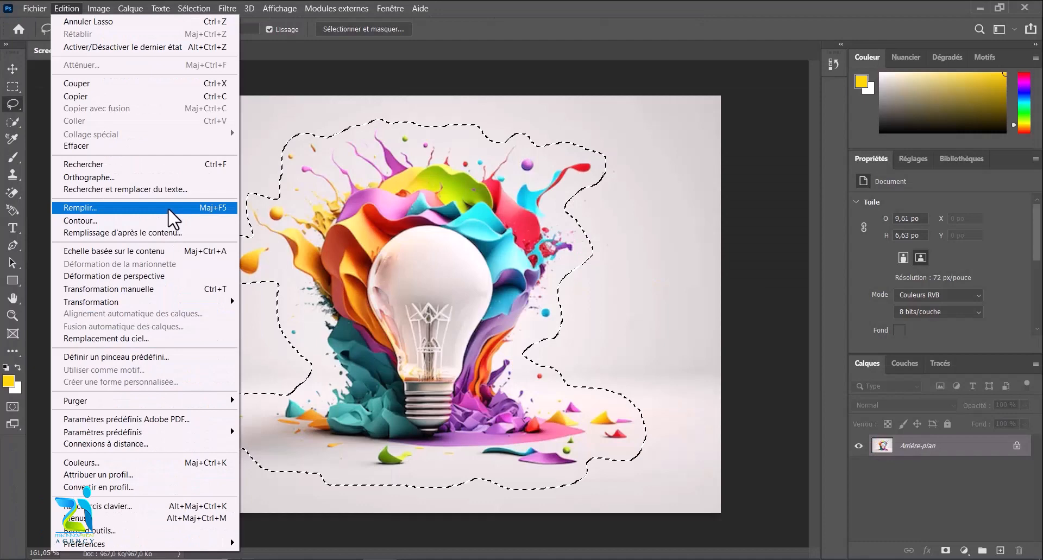
{"action": "left_click", "coordinate": [168, 207]}
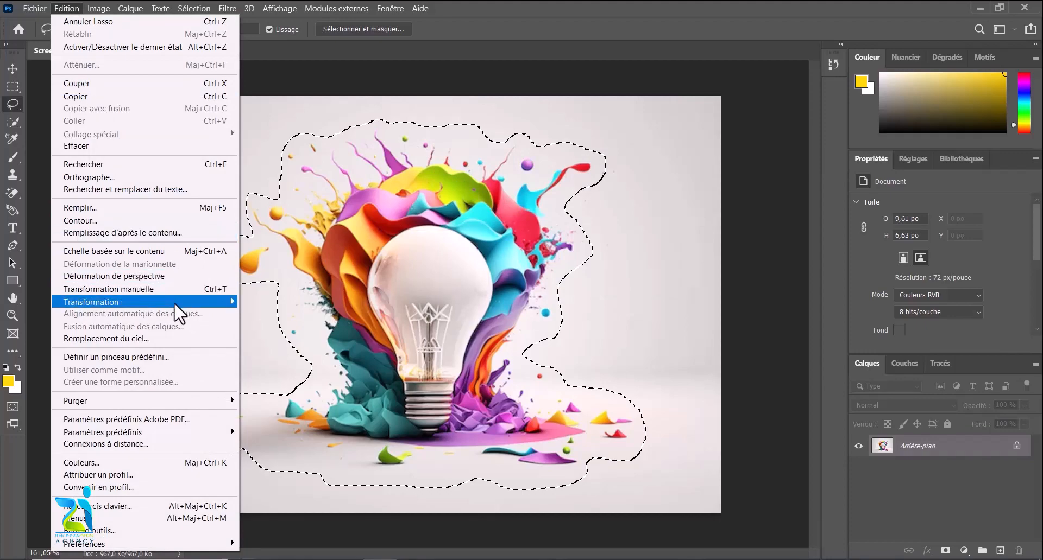
{"action": "mouse_move", "coordinate": [173, 302]}
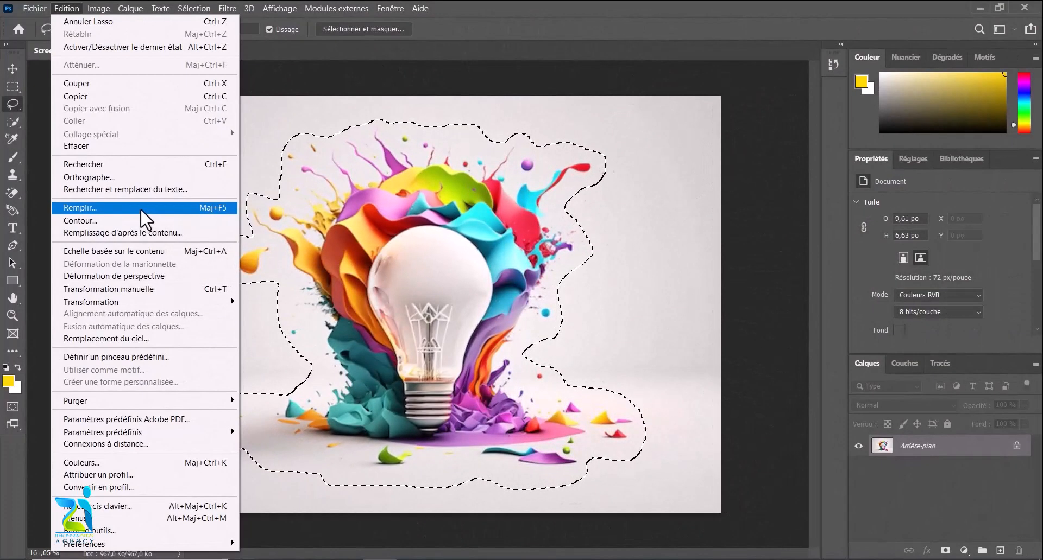
{"action": "left_click", "coordinate": [141, 210]}
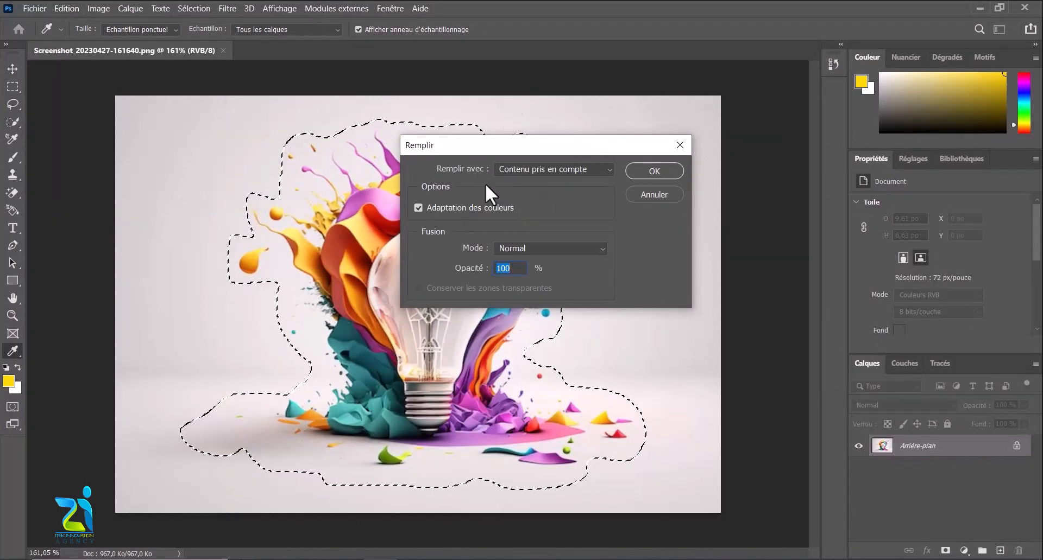
{"action": "left_click_drag", "start_coordinate": [530, 151], "coordinate": [745, 174]}
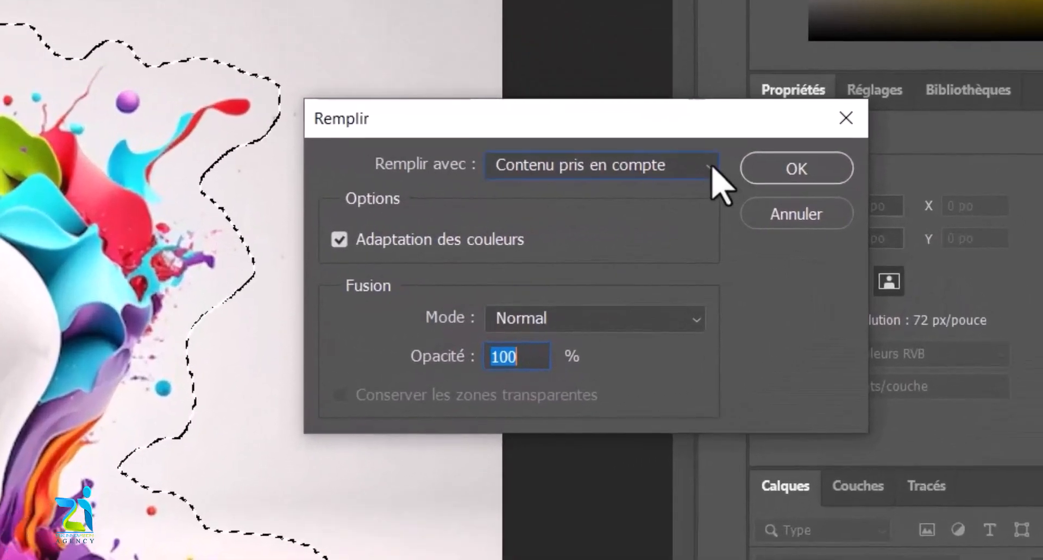
{"action": "left_click", "coordinate": [827, 199]}
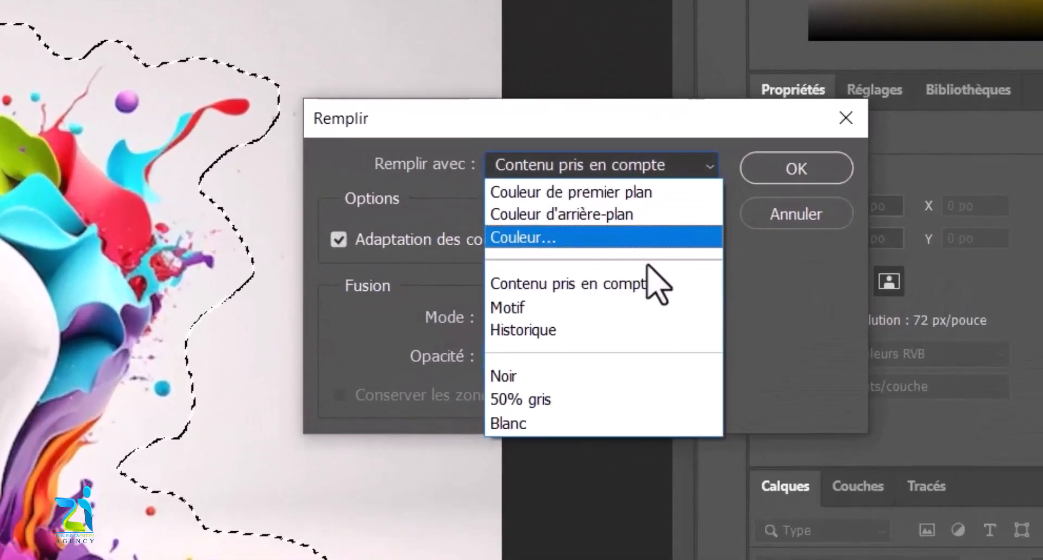
{"action": "left_click", "coordinate": [584, 283]}
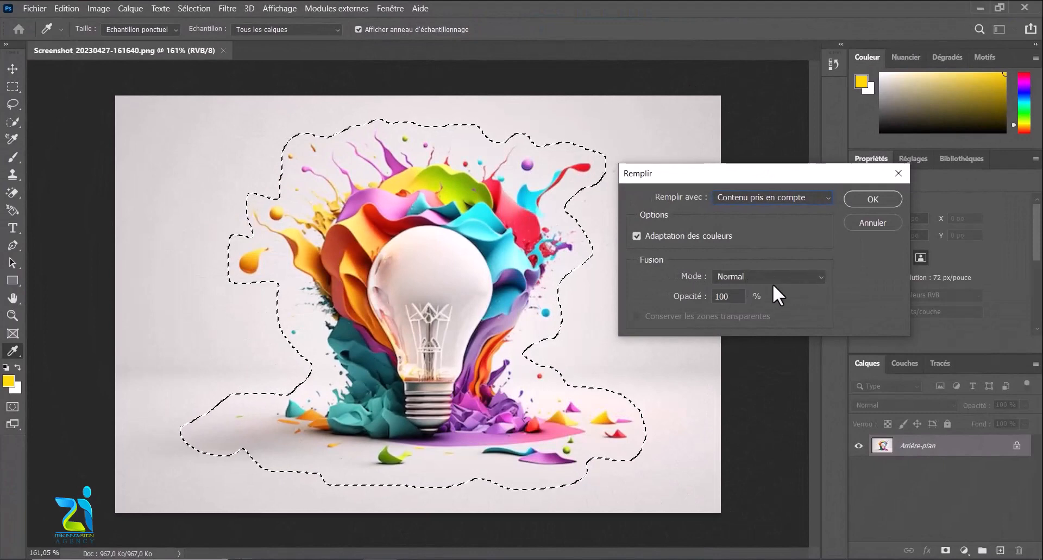
{"action": "left_click", "coordinate": [819, 278]}
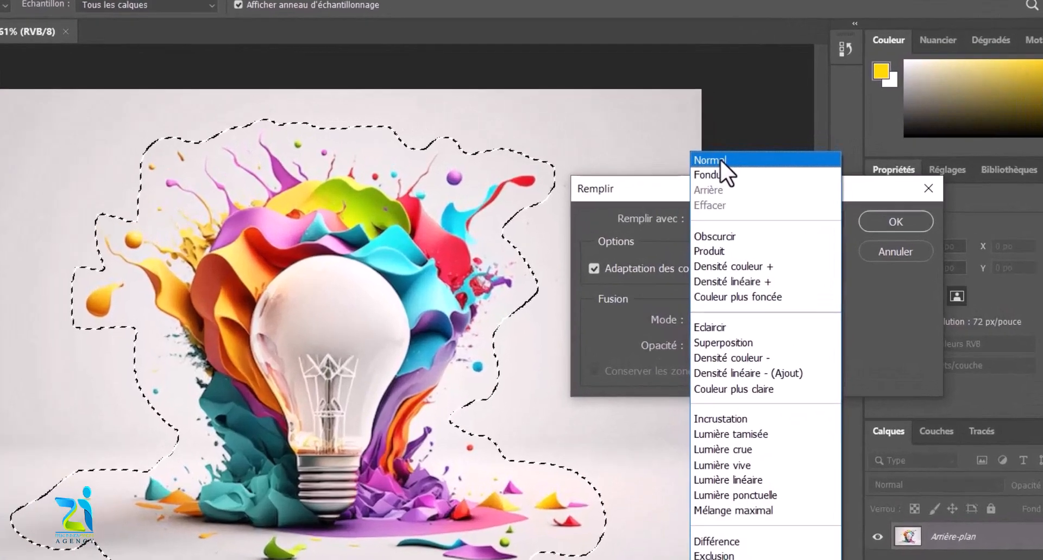
{"action": "left_click", "coordinate": [729, 151]}
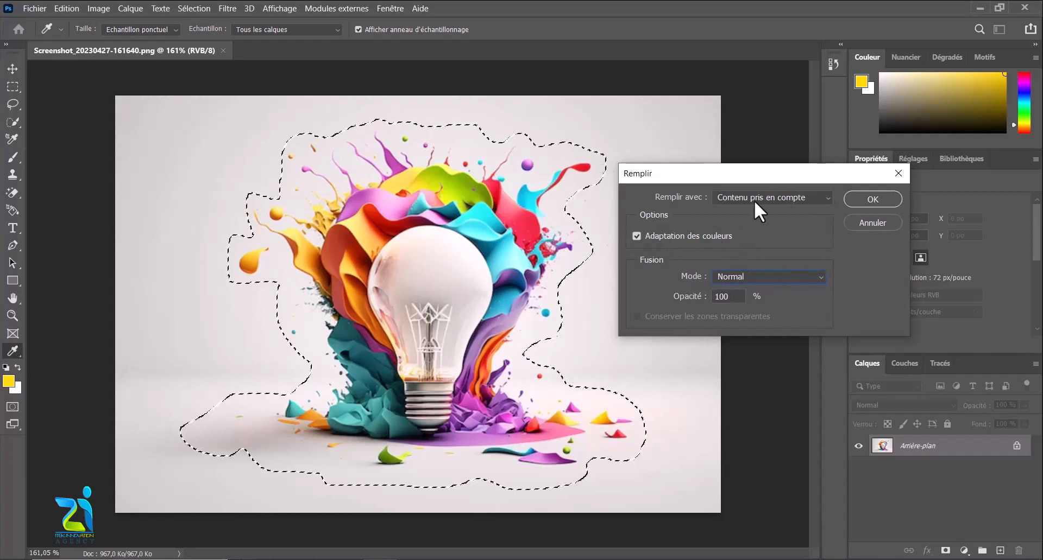
{"action": "left_click", "coordinate": [874, 199]}
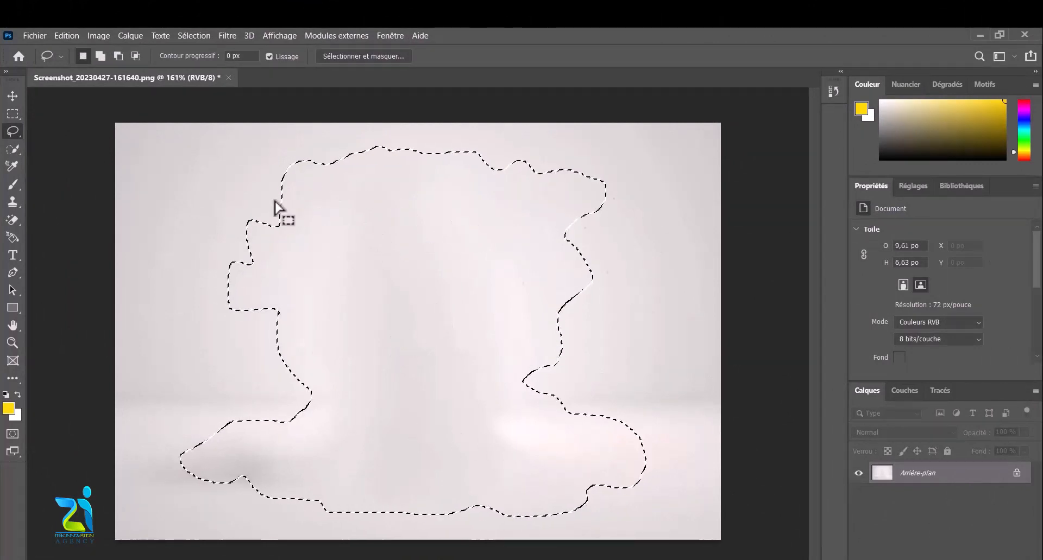
{"action": "key", "text": "ctrl+d"}
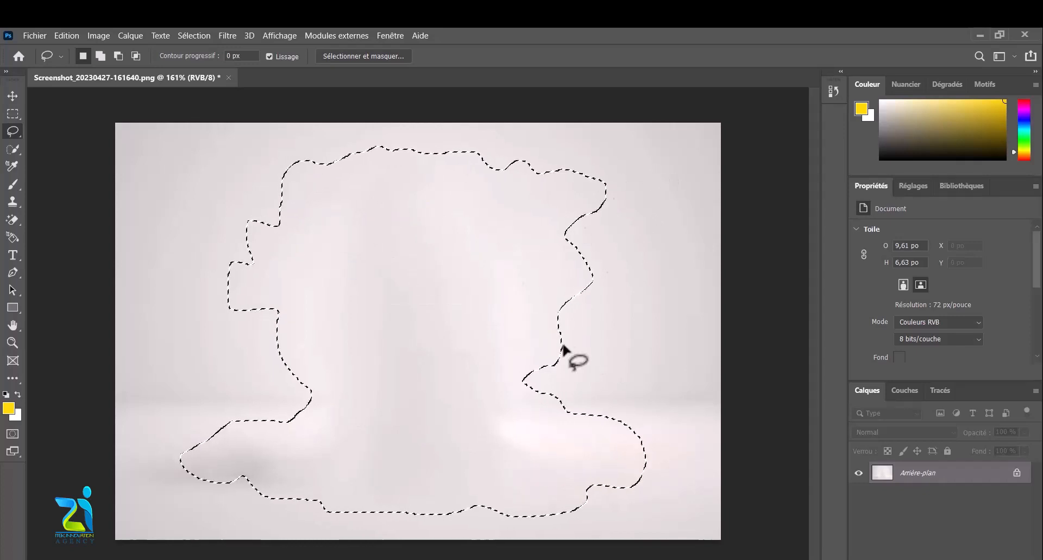
{"action": "key", "text": "ctrl+d"}
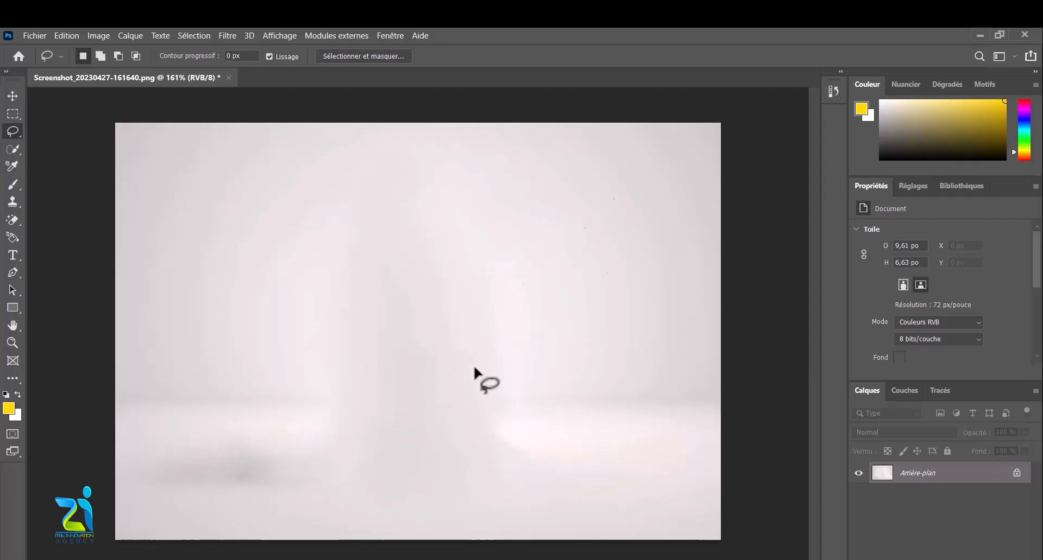
Inspect the filled background where the light bulb was removed.
{"action": "scroll", "coordinate": [474, 368], "scroll_direction": "down", "scroll_amount": 3}
{"action": "scroll", "coordinate": [474, 369], "scroll_direction": "up", "scroll_amount": 3}
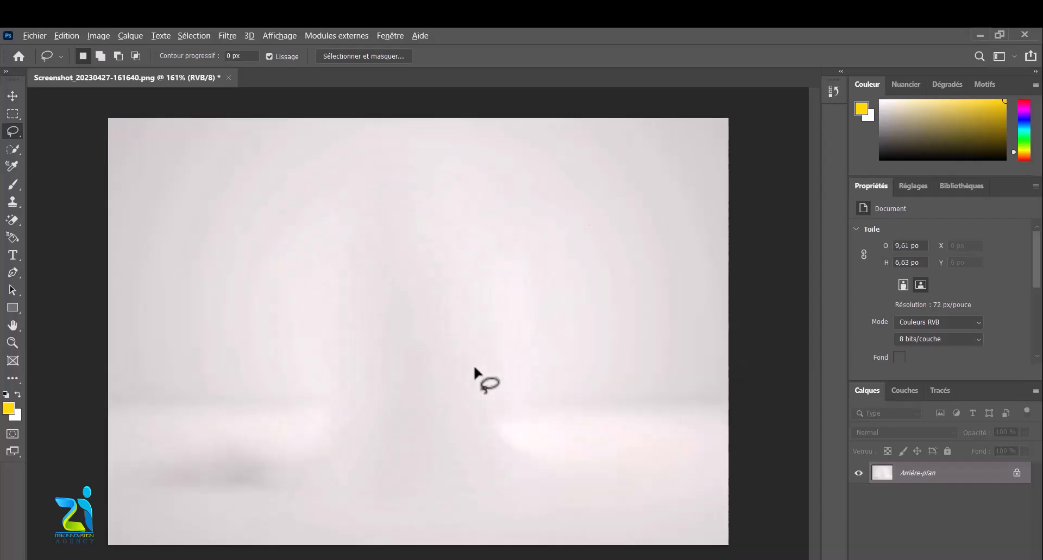
{"action": "scroll", "coordinate": [474, 369], "scroll_direction": "down", "scroll_amount": 2}
{"action": "scroll", "coordinate": [474, 369], "scroll_direction": "down", "scroll_amount": 2}
{"action": "scroll", "coordinate": [474, 369], "scroll_direction": "up", "scroll_amount": 2}
{"action": "scroll", "coordinate": [474, 369], "scroll_direction": "down", "scroll_amount": 2}
{"action": "scroll", "coordinate": [474, 369], "scroll_direction": "up", "scroll_amount": 2}
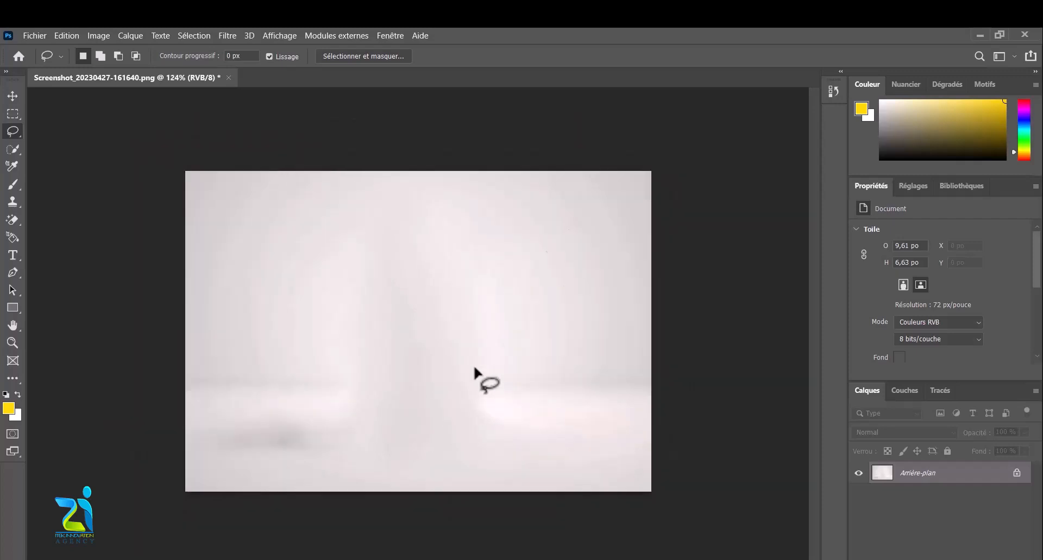
{"action": "scroll", "coordinate": [475, 369], "scroll_direction": "up", "scroll_amount": 1}
{"action": "scroll", "coordinate": [474, 369], "scroll_direction": "up", "scroll_amount": 1}
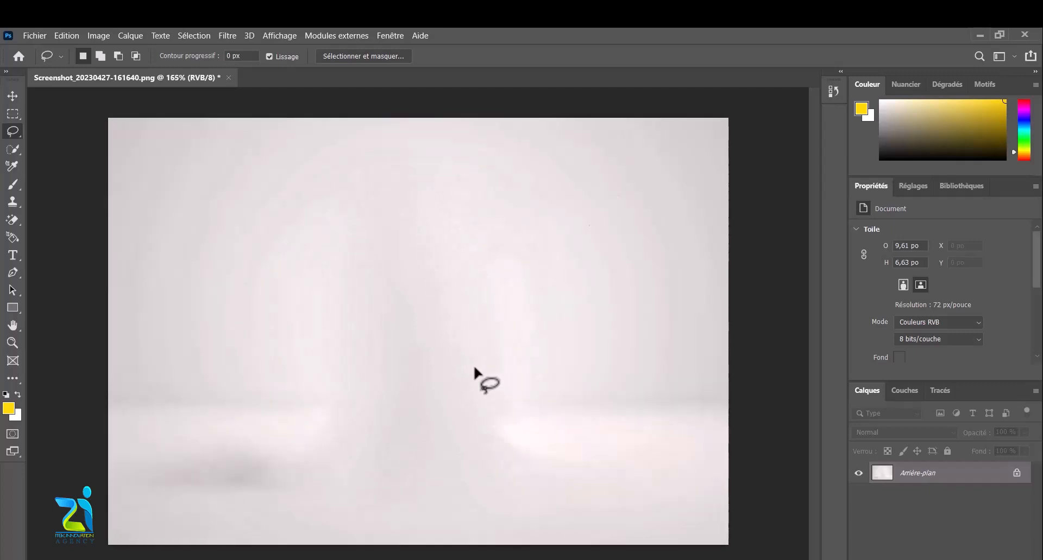